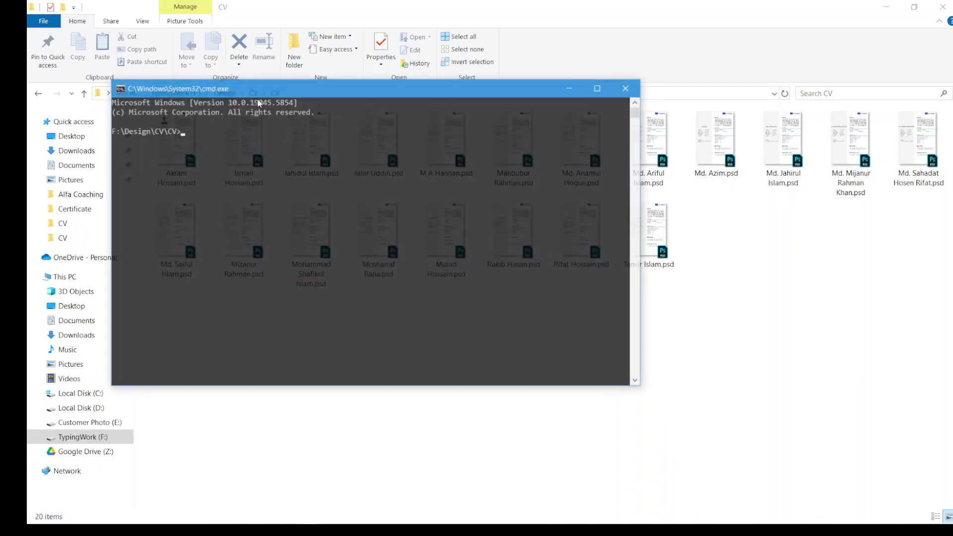
- List the bare file names of the CV folder in Command Prompt with dir /b
drag(267, 88, 519, 169)
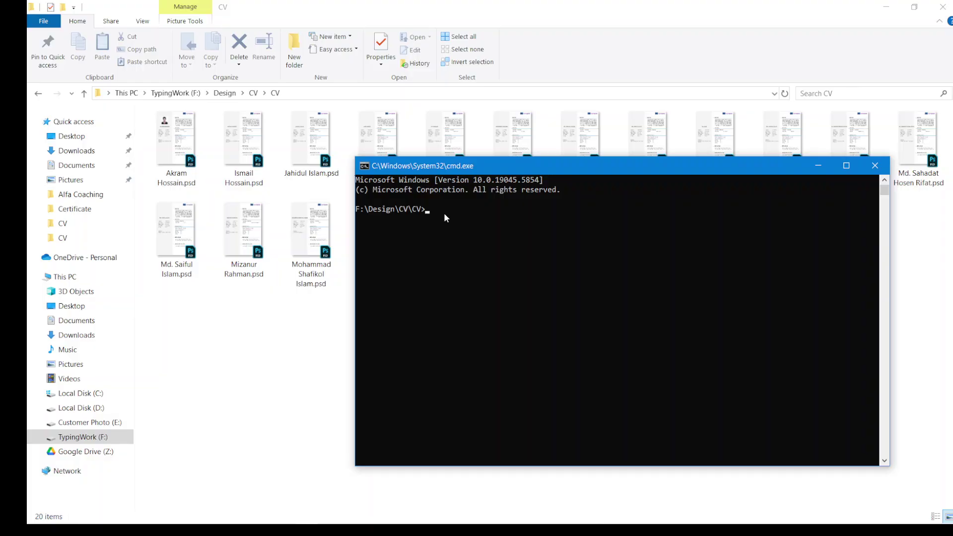
click(283, 355)
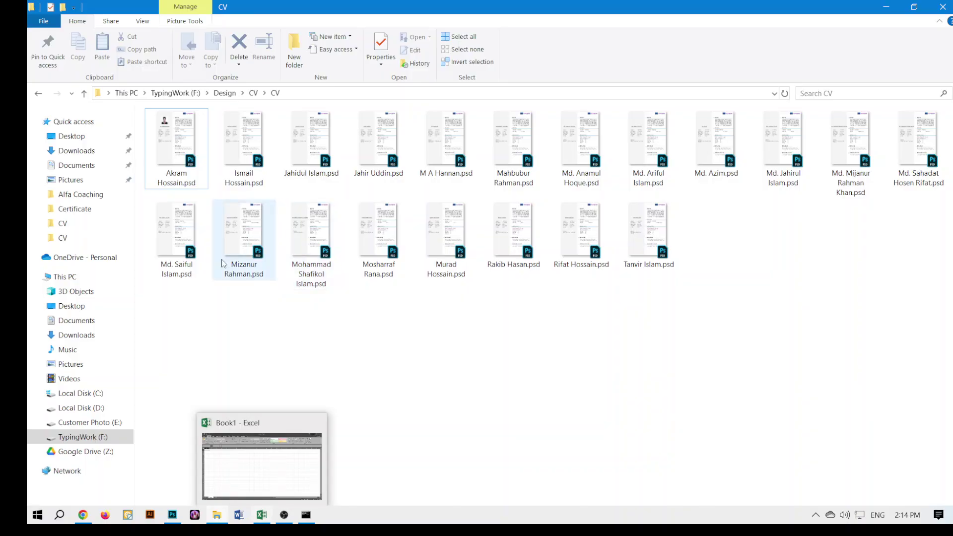
click(305, 516)
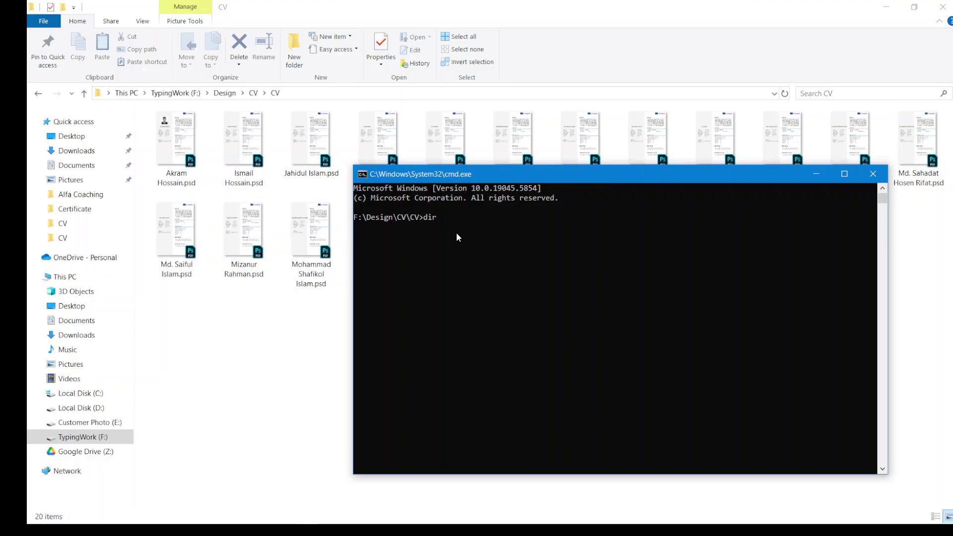
text(b)
key(Return)
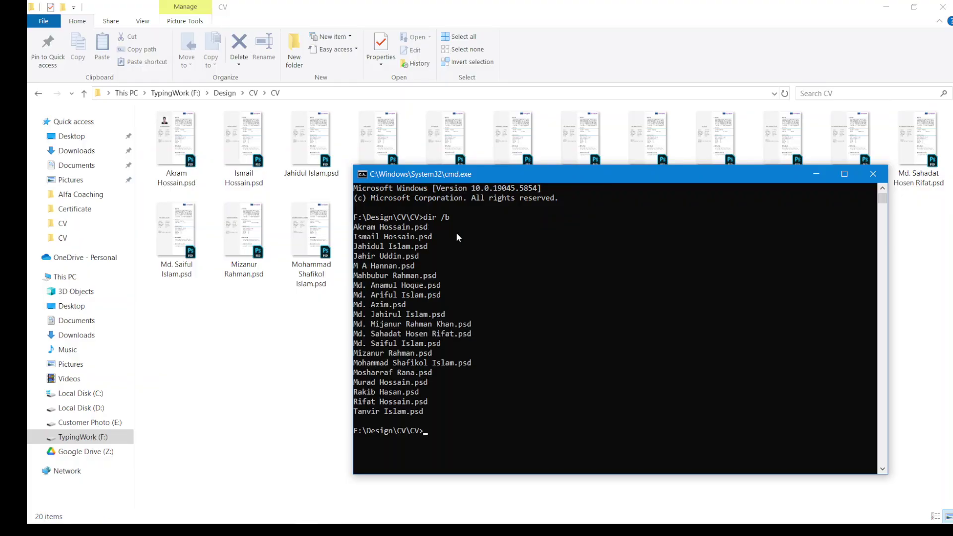
- Copy all listed PSD file names into Excel's Book1 starting at cell A1, and autofit column A
drag(356, 230, 429, 413)
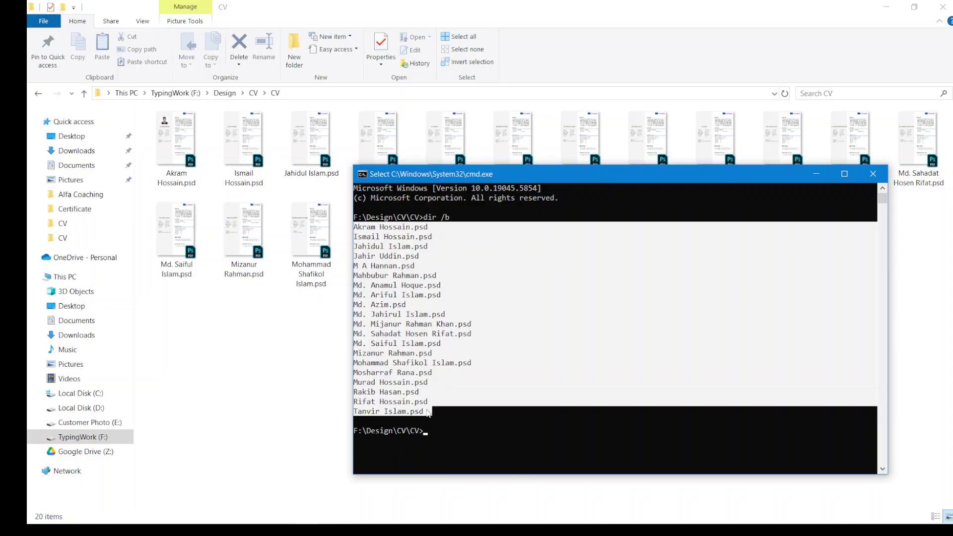
key(ctrl+c)
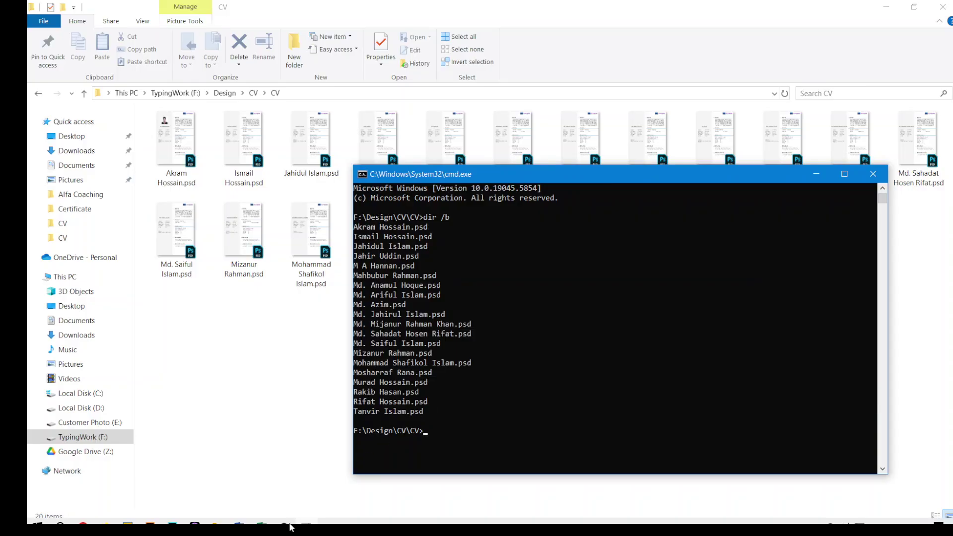
click(261, 515)
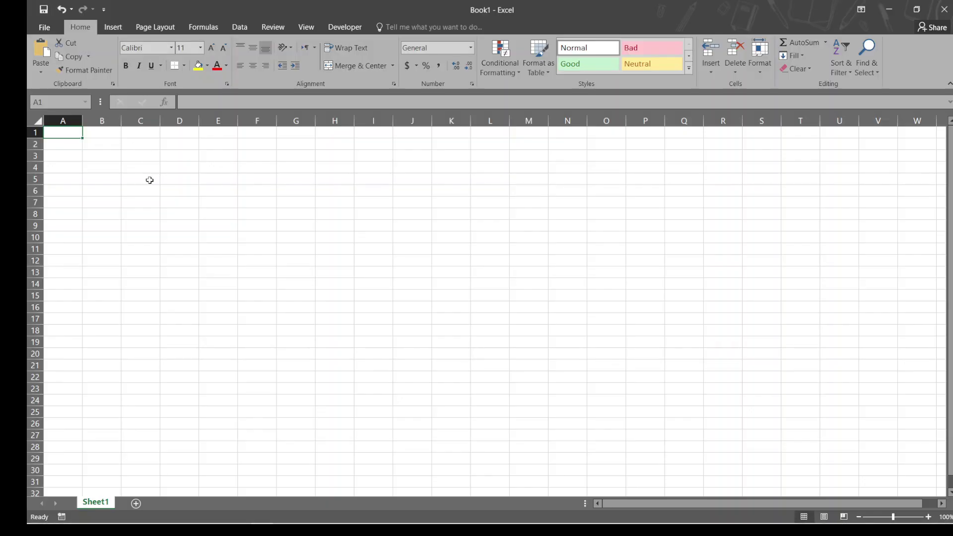
key(ctrl+v)
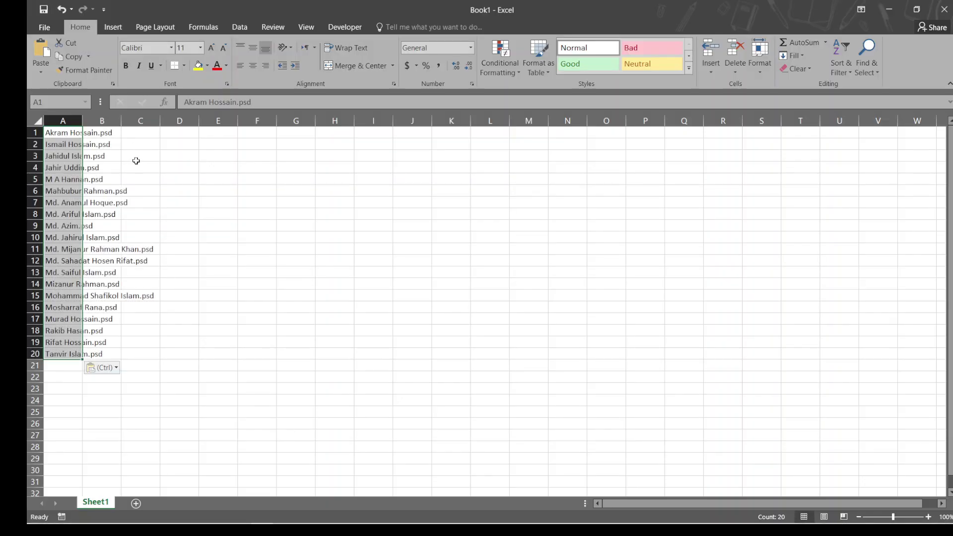
double_click(83, 120)
click(316, 230)
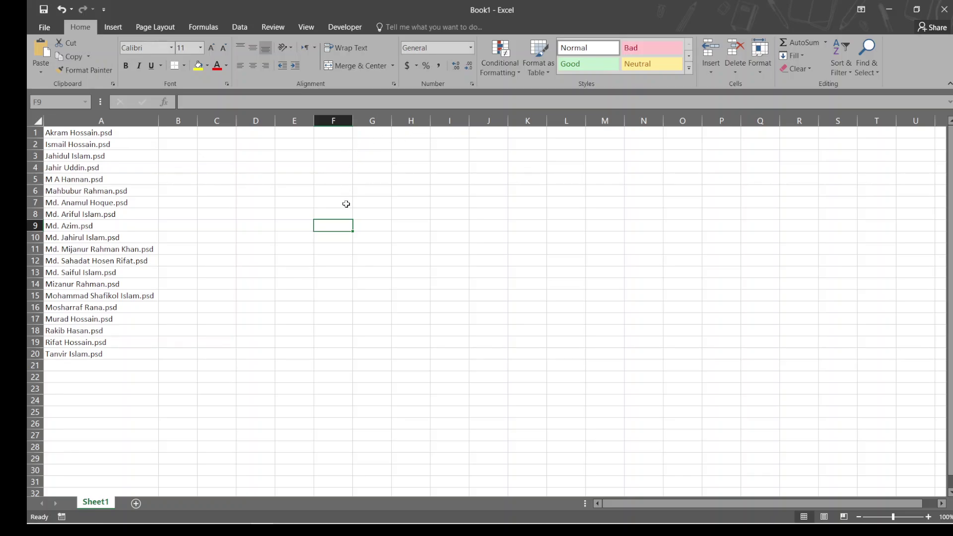
- Enter the sample rename command ren "jdjf.psd" "cv vjkjf.psd" in cell E4
click(297, 171)
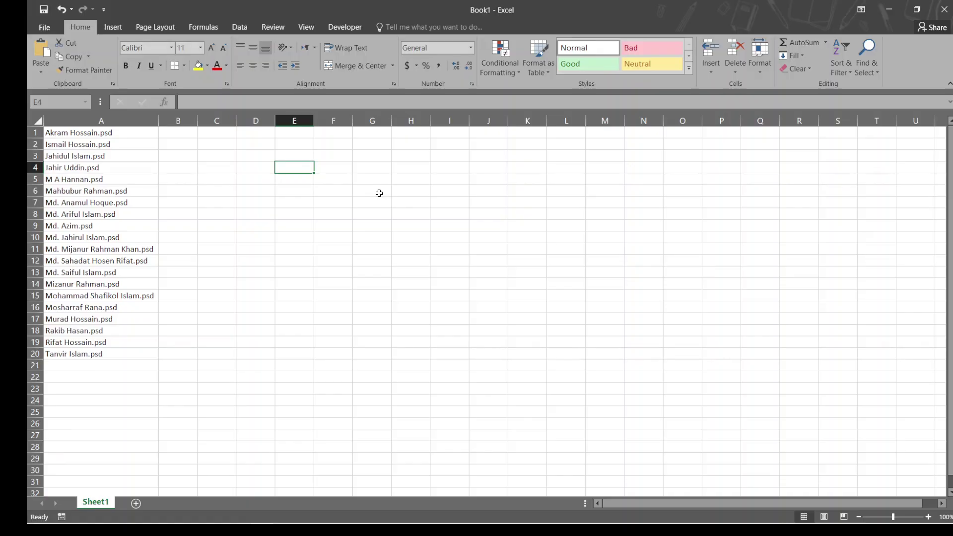
text(ren ")
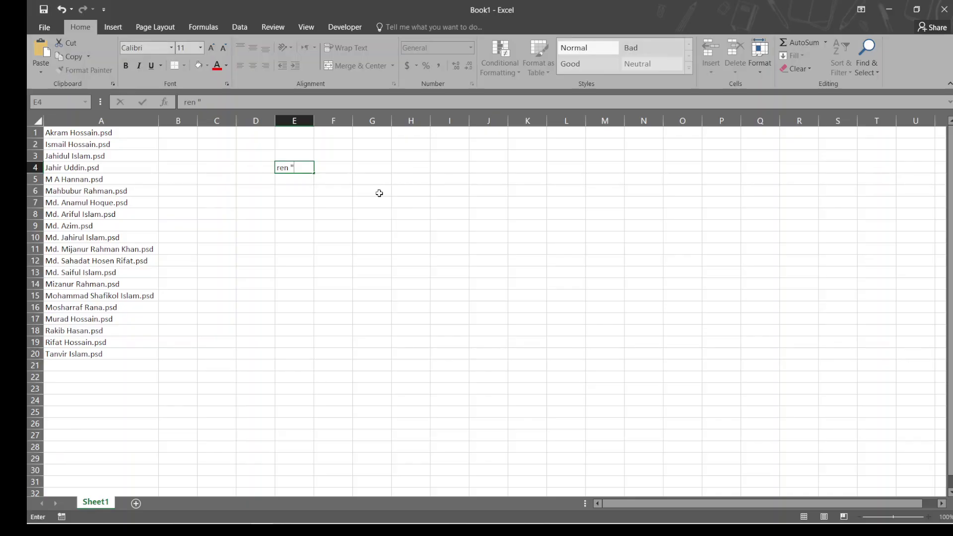
text(jdjf.psd)
text(" "cv vjkjf.psd")
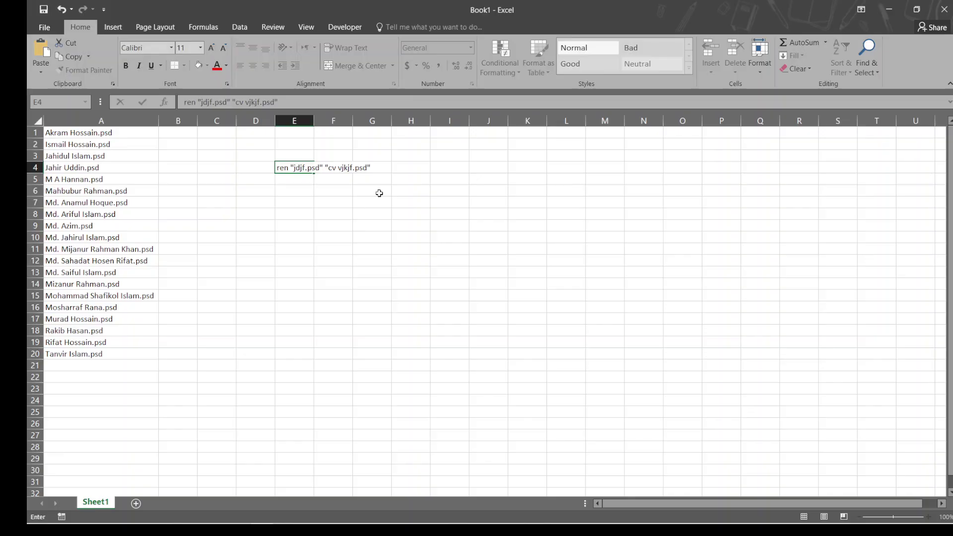
key(Return)
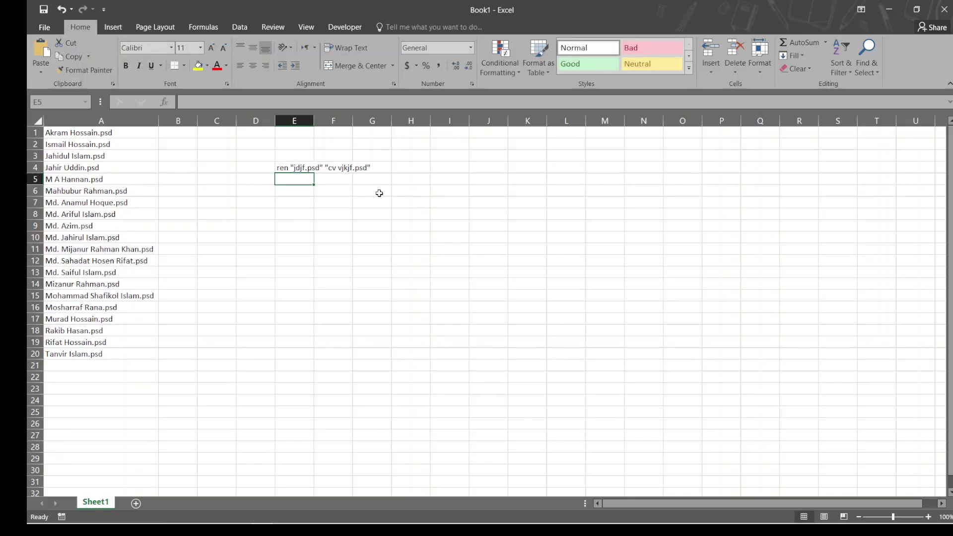
click(300, 169)
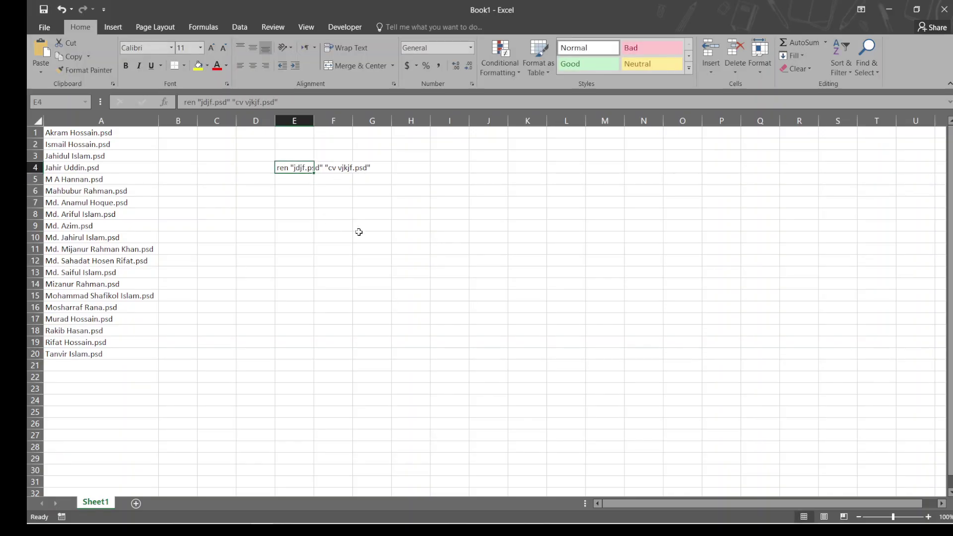
- Clear the sample rename command from cells E4 to G4
drag(278, 168, 370, 167)
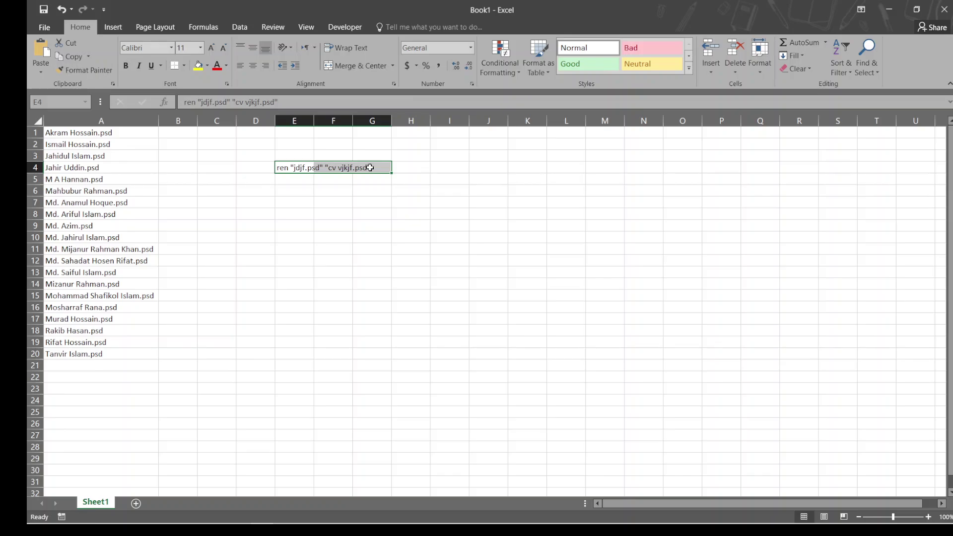
key(Delete)
click(317, 192)
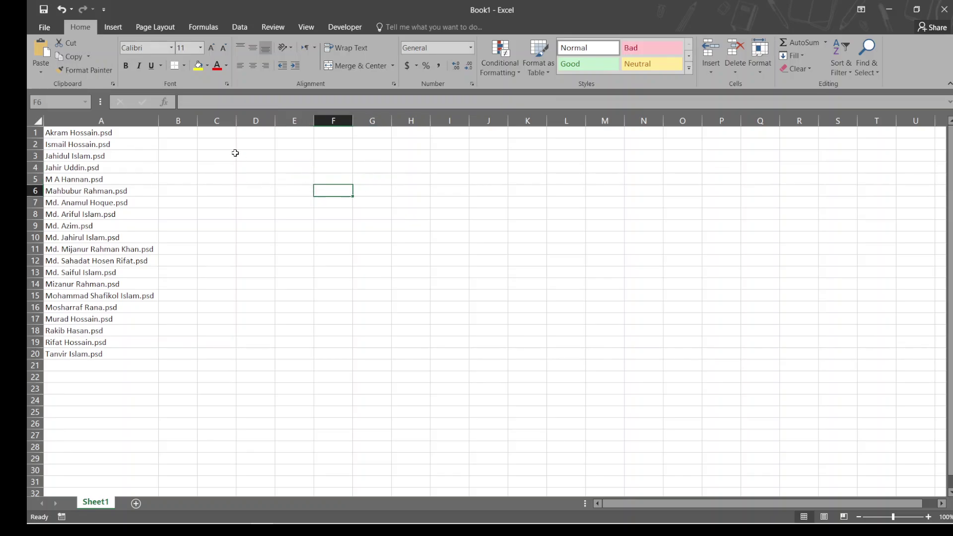
click(200, 130)
text(re)
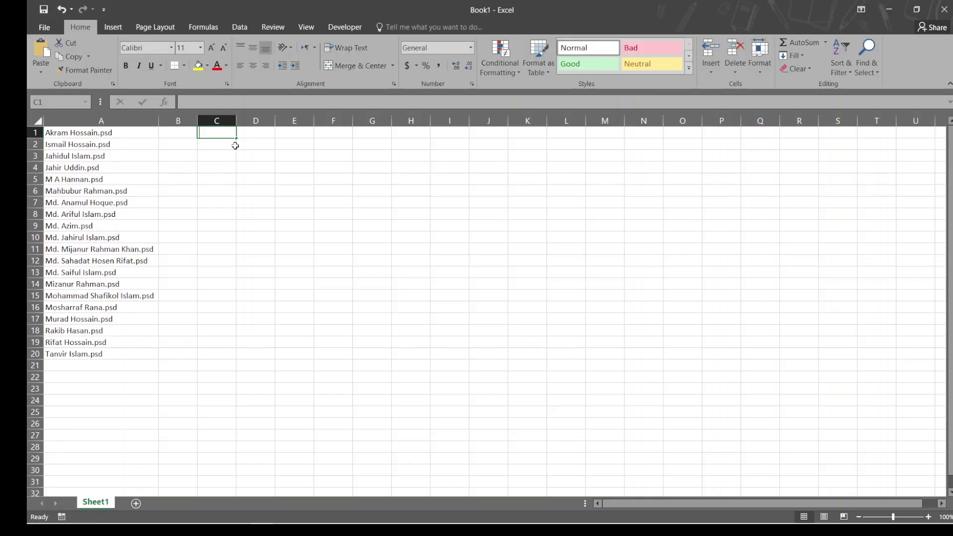
key(Escape)
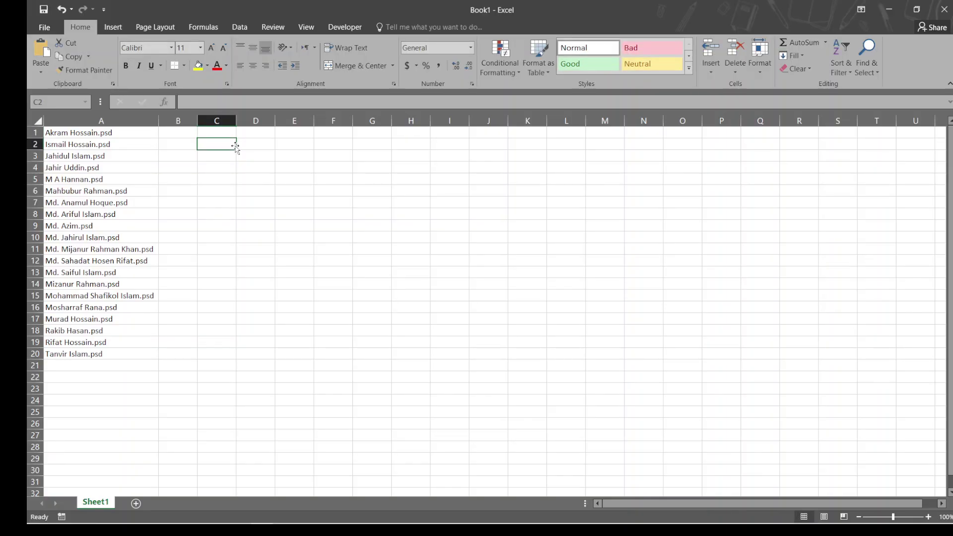
- Enter ren in B1, a space in C1 and a double quotation mark in D1, and fill them down to row 20
click(179, 132)
text(ren)
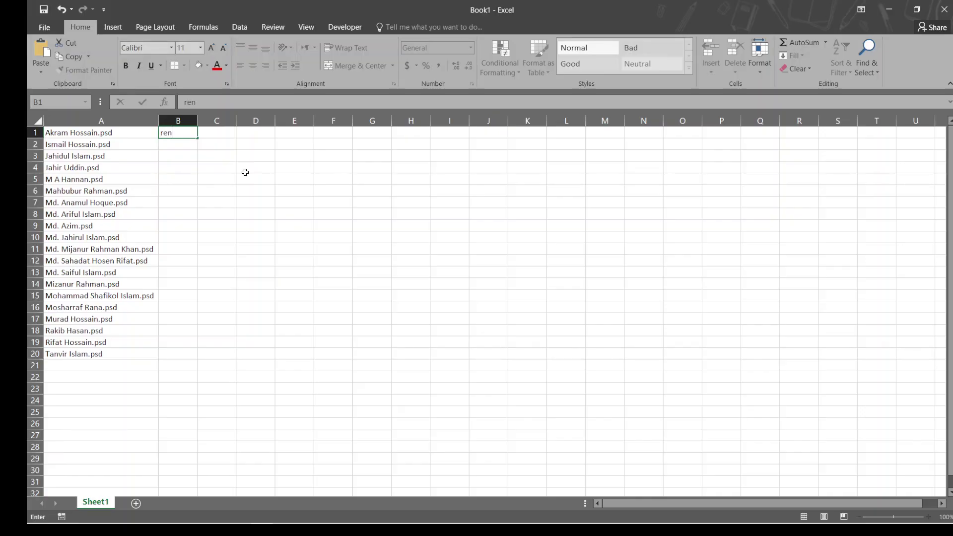
key(Tab)
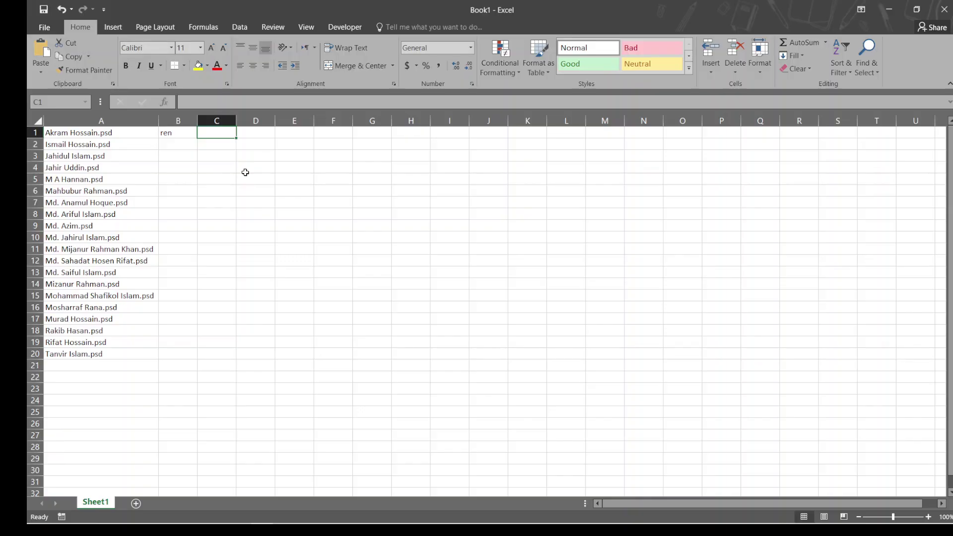
key(Tab)
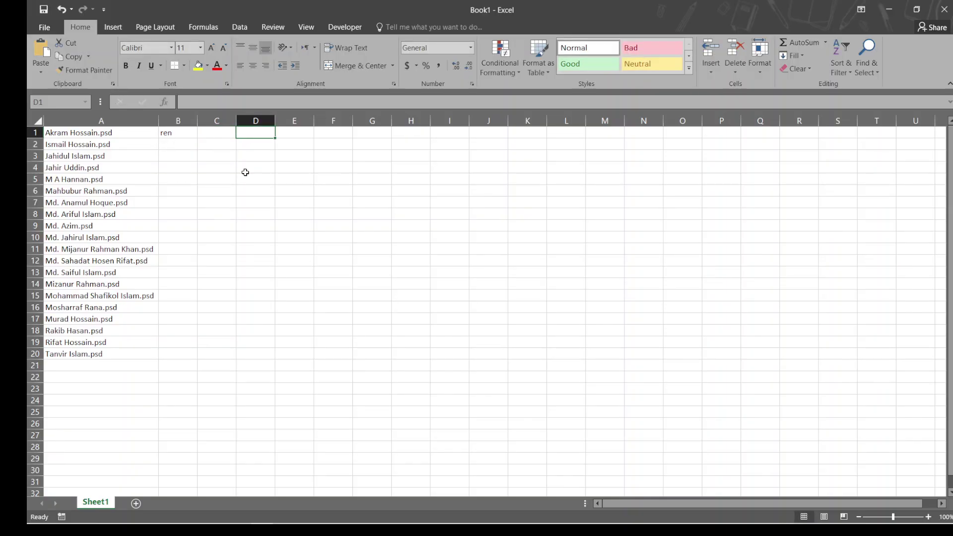
text(")
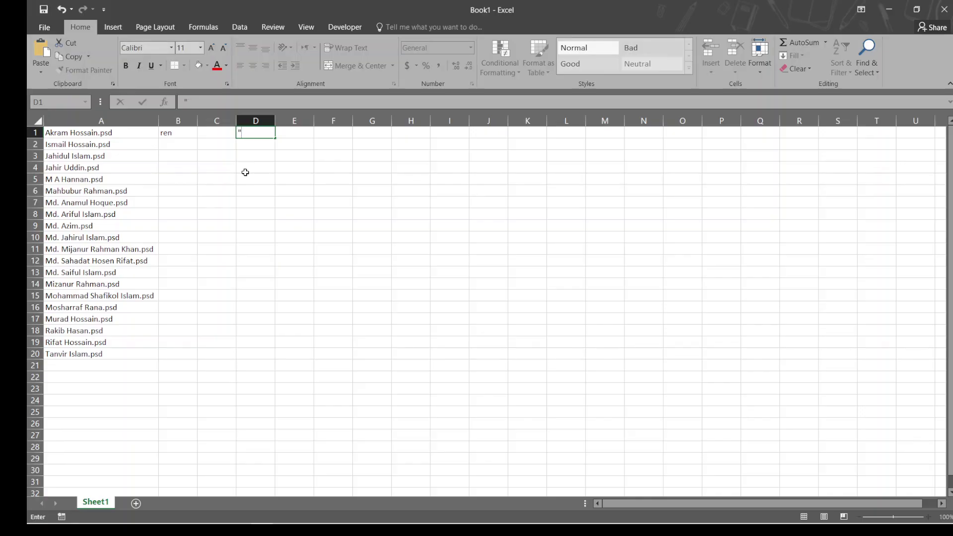
key(Tab)
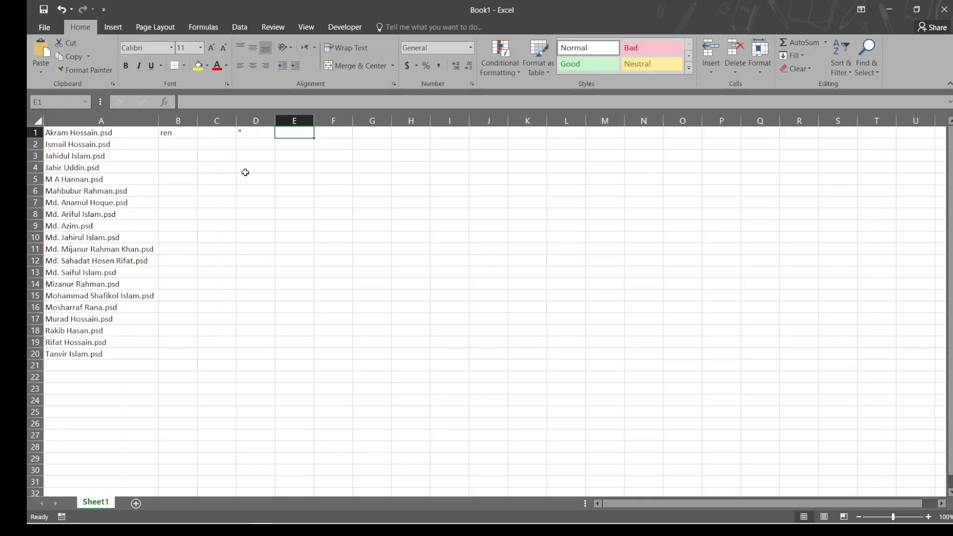
drag(165, 133, 266, 358)
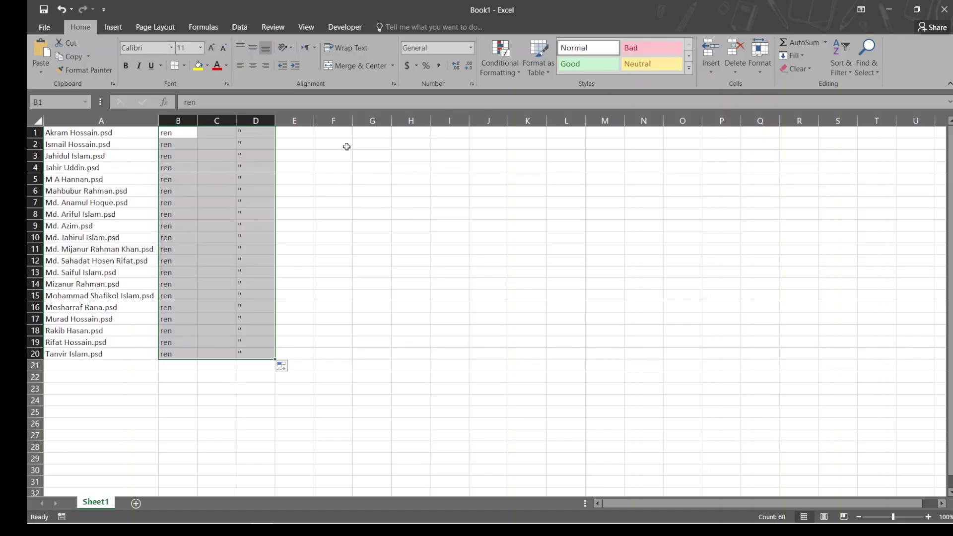
- Try to join the command parts in E1 with the formula =B1&C1&D1&A1&D1&C1, and erase it
click(303, 133)
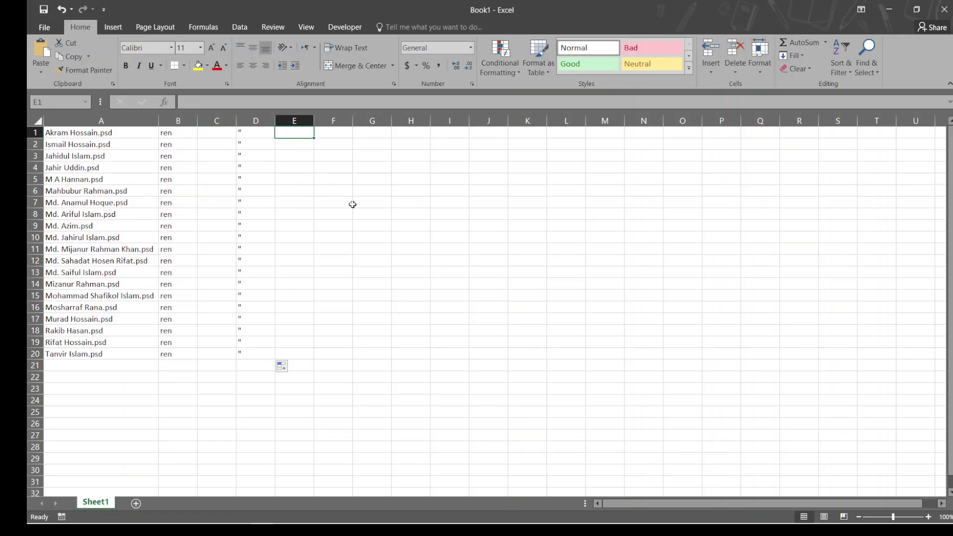
text(=)
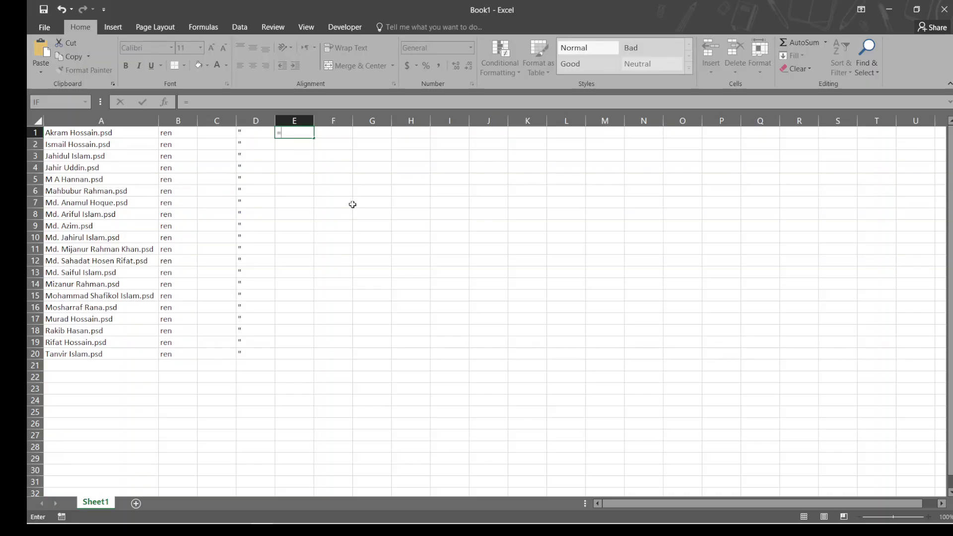
click(180, 134)
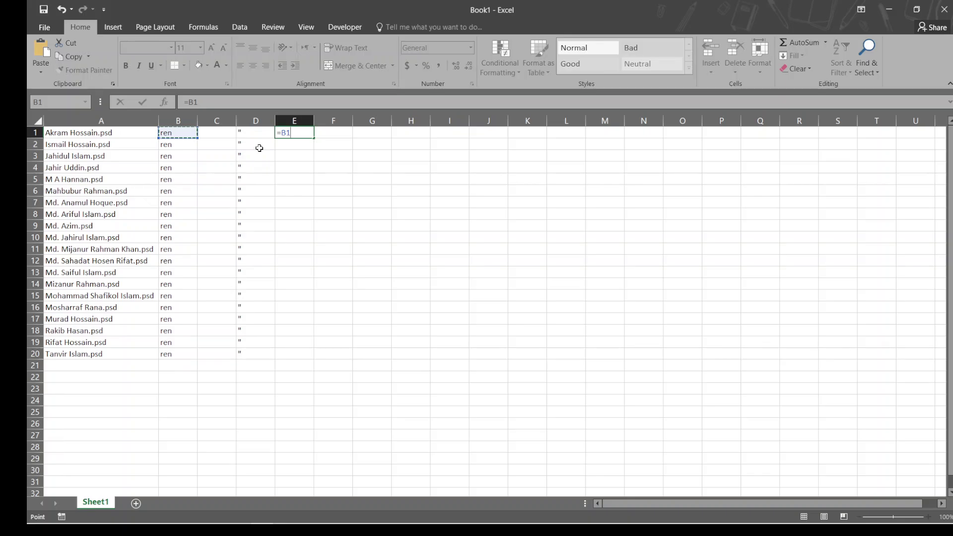
text(&)
click(223, 136)
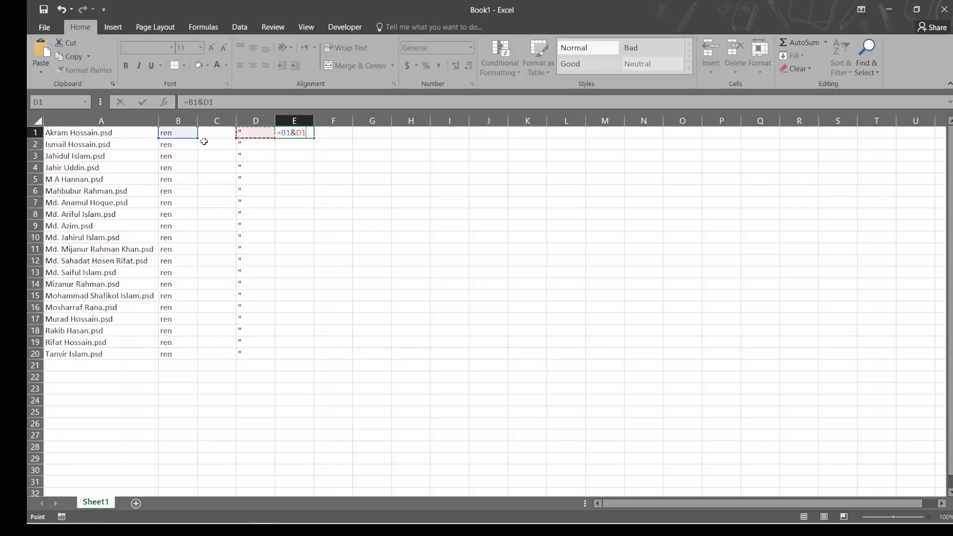
text(&)
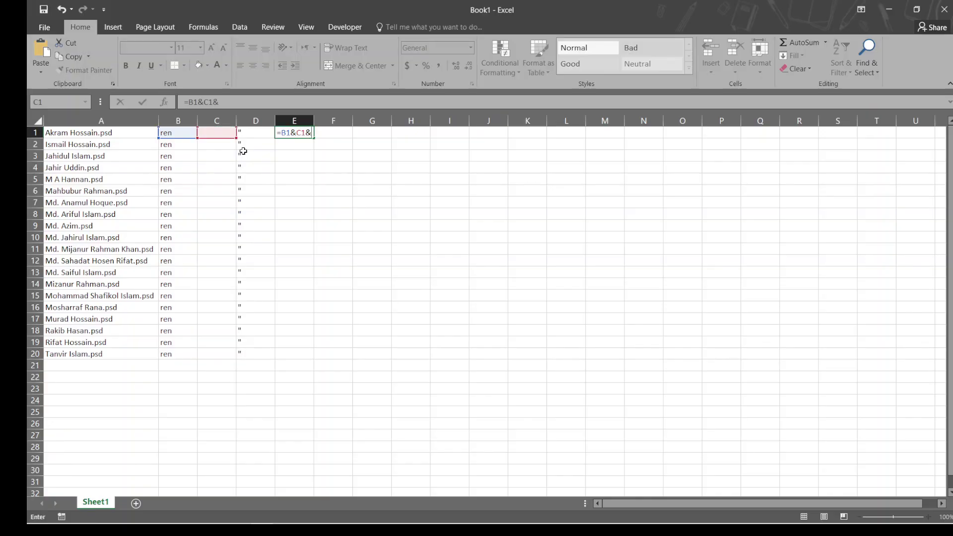
click(259, 141)
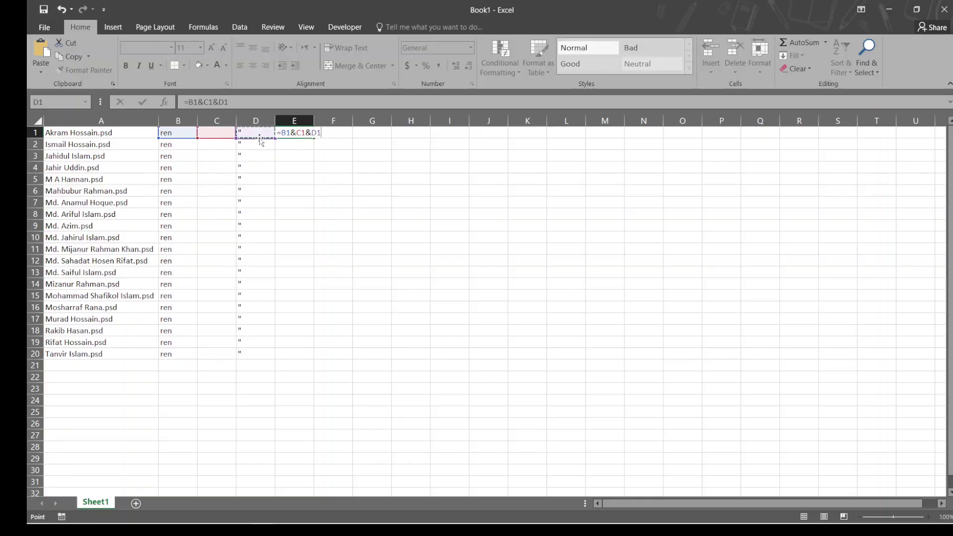
text(&)
click(123, 131)
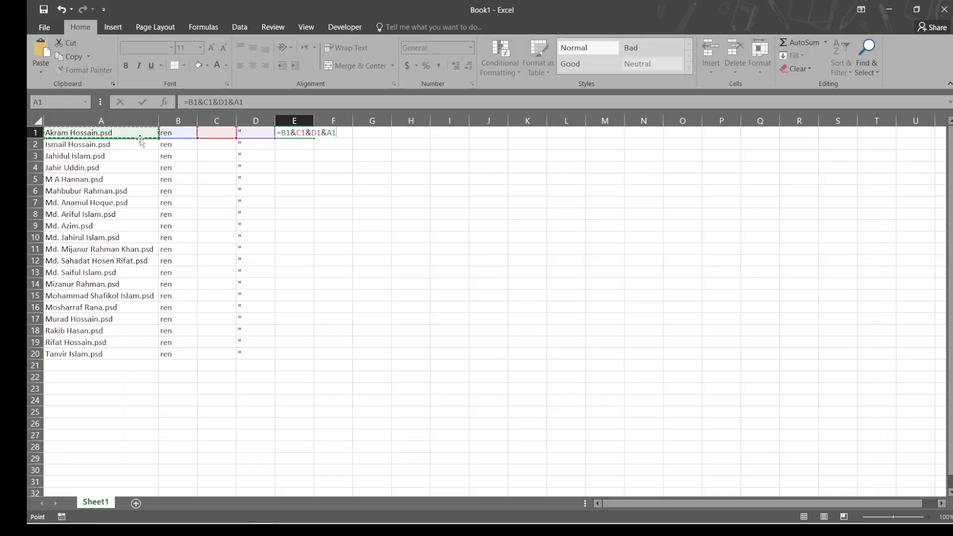
text(&)
click(252, 138)
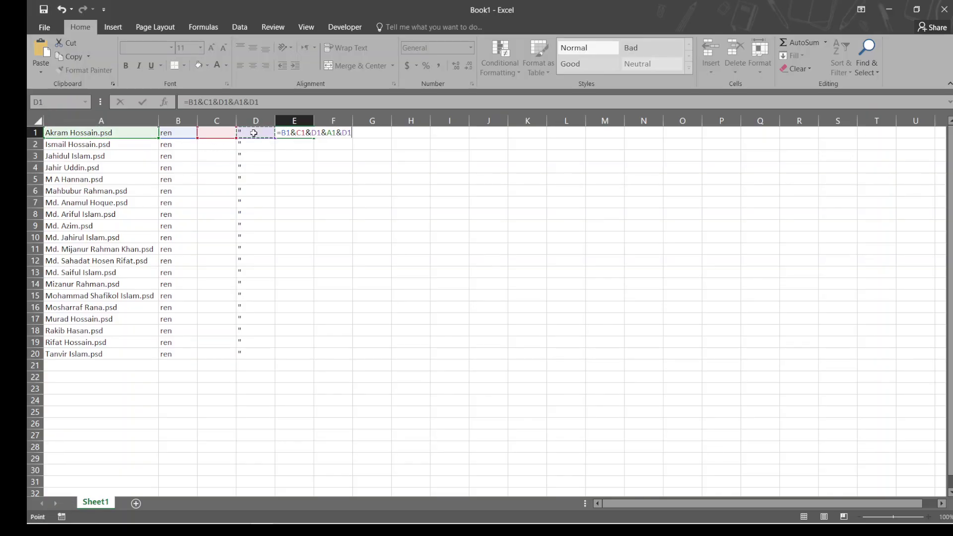
text(&)
click(220, 132)
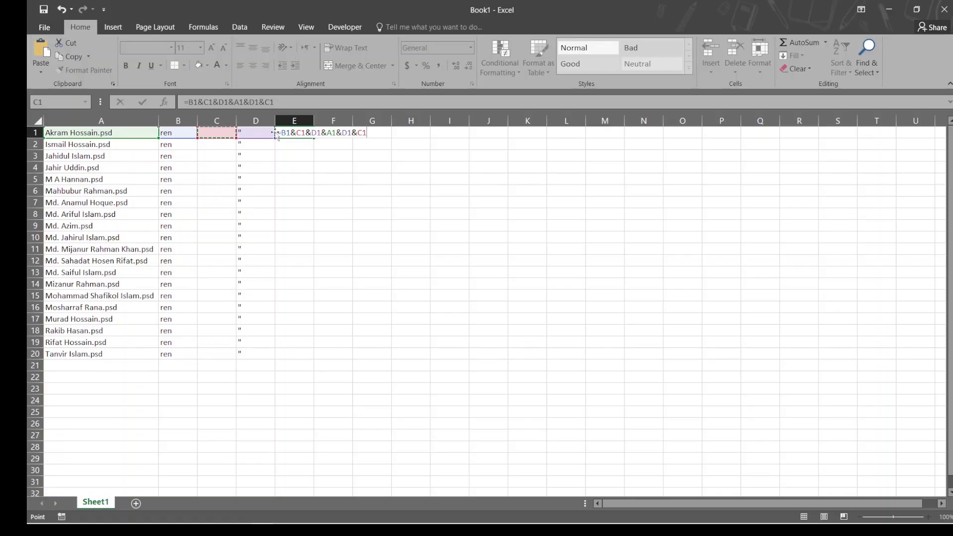
drag(367, 133, 276, 133)
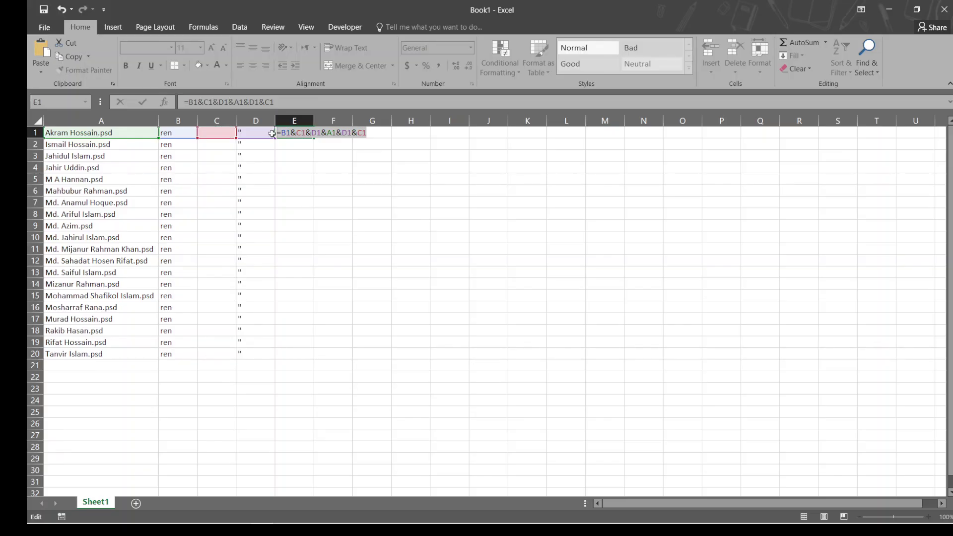
key(BackSpace)
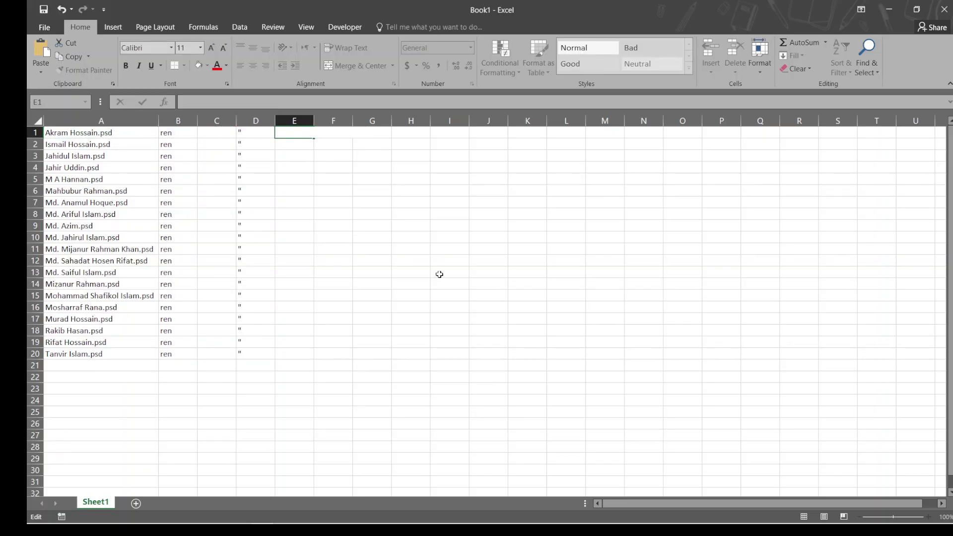
- Enter the prefix cv in E1 and fill it down to row 20
text(cv)
key(Tab)
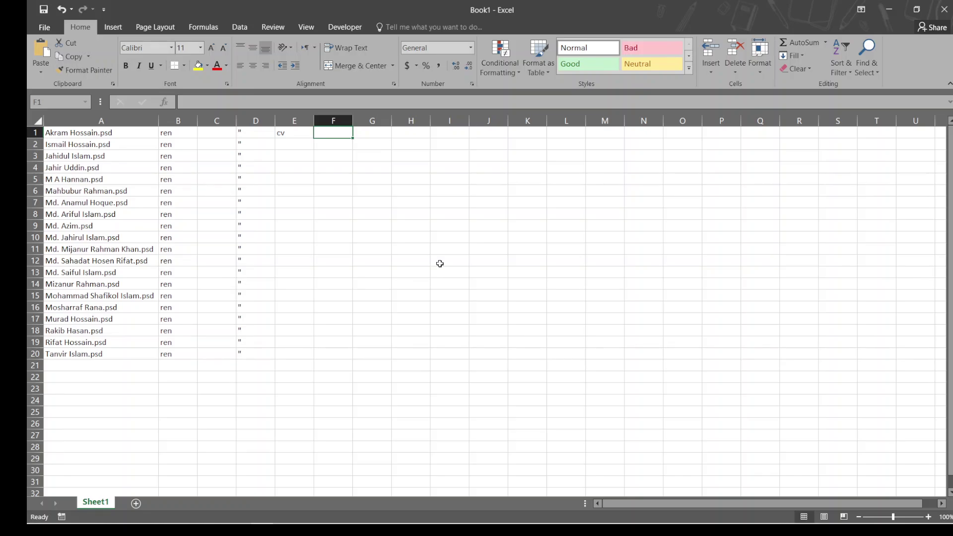
click(292, 134)
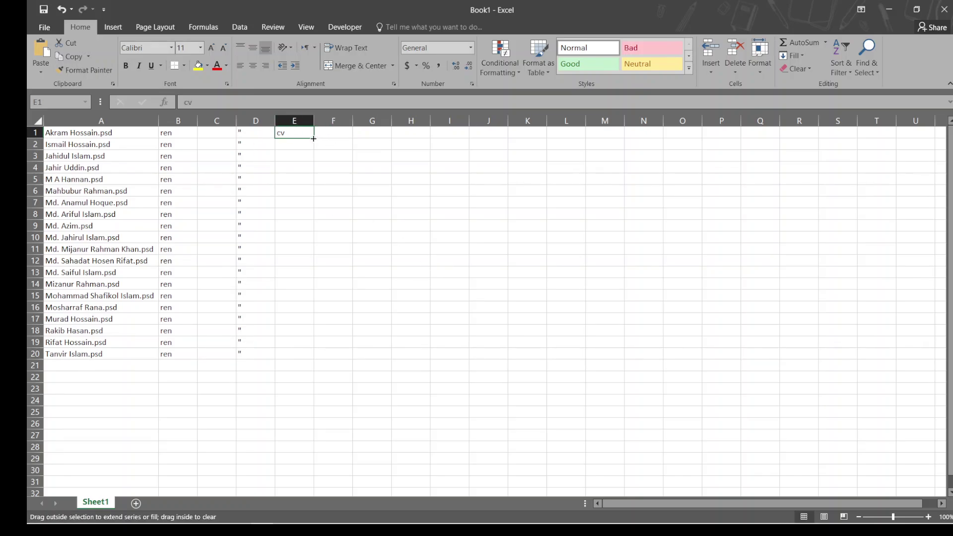
drag(313, 139, 311, 358)
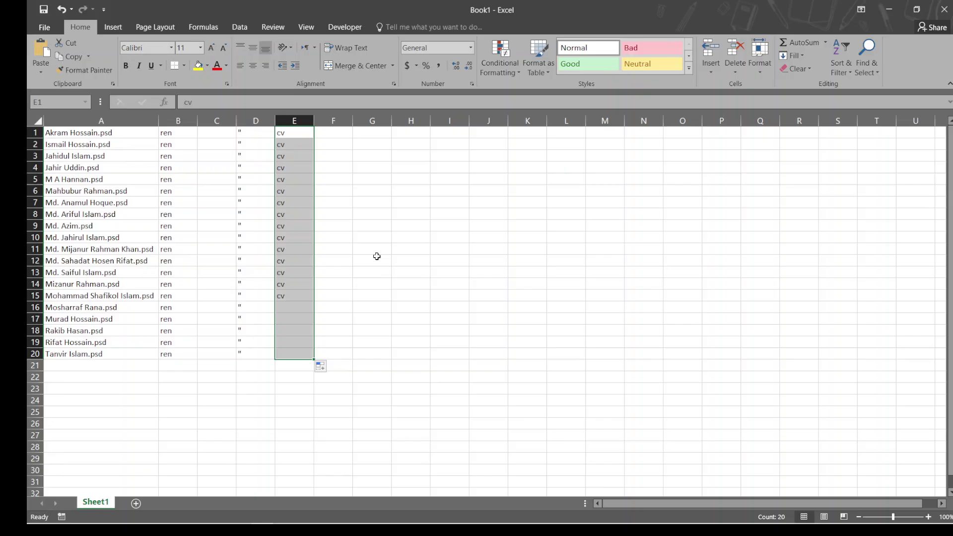
- Join the command parts in F1 with the formula =B1&C1&D1&A1&D1&C1&D1&E1&C1&A1&D1 and fill it down to row 20
click(325, 133)
text(=)
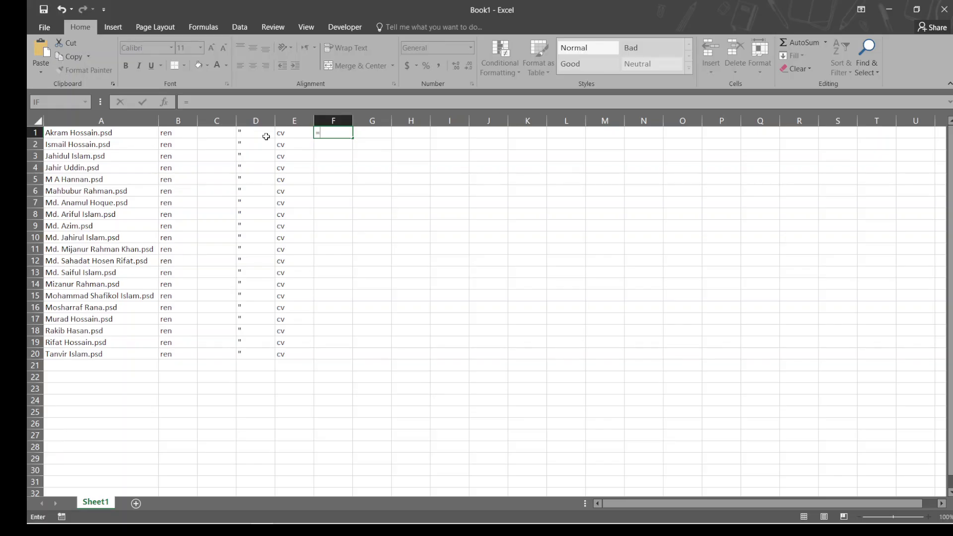
click(188, 135)
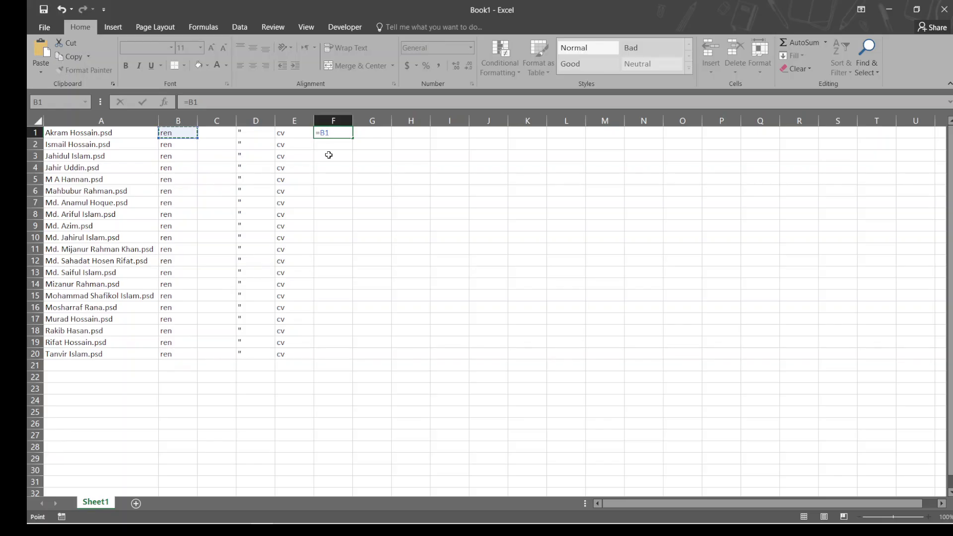
text(&)
click(232, 132)
text(&)
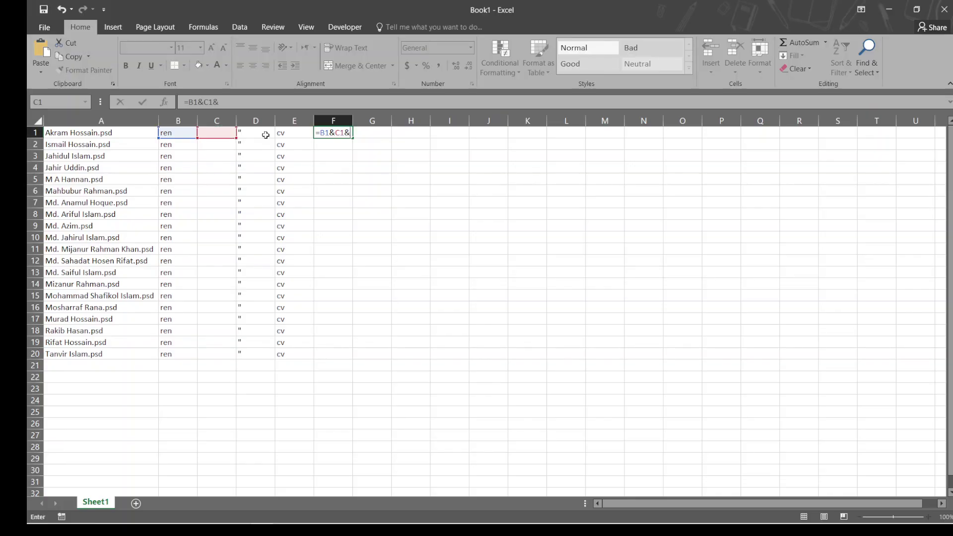
click(257, 134)
text(&)
click(130, 133)
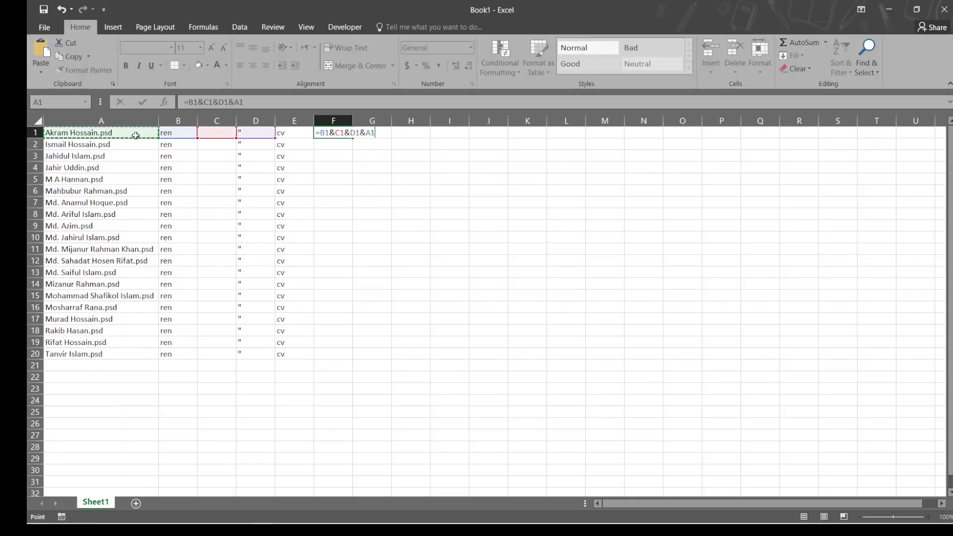
text(&)
click(258, 132)
text(&)
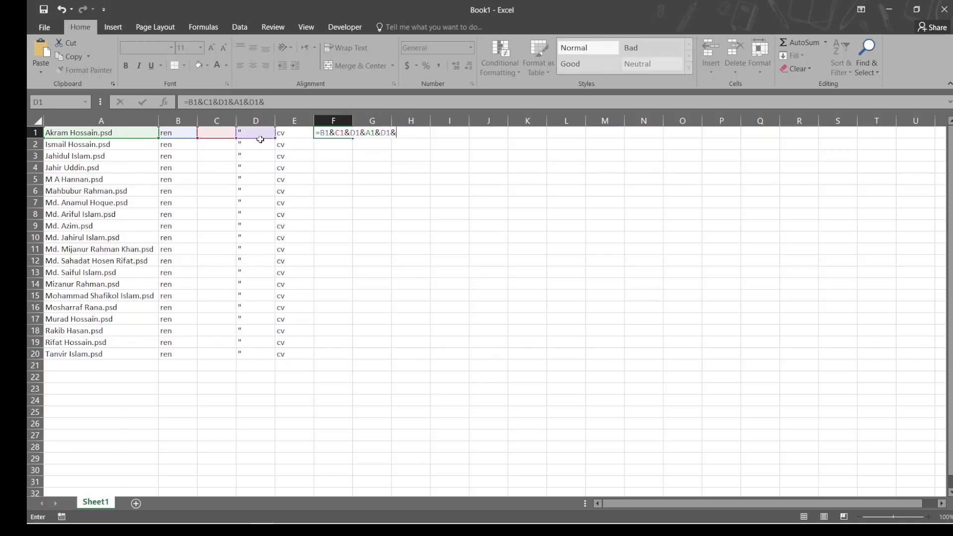
click(226, 133)
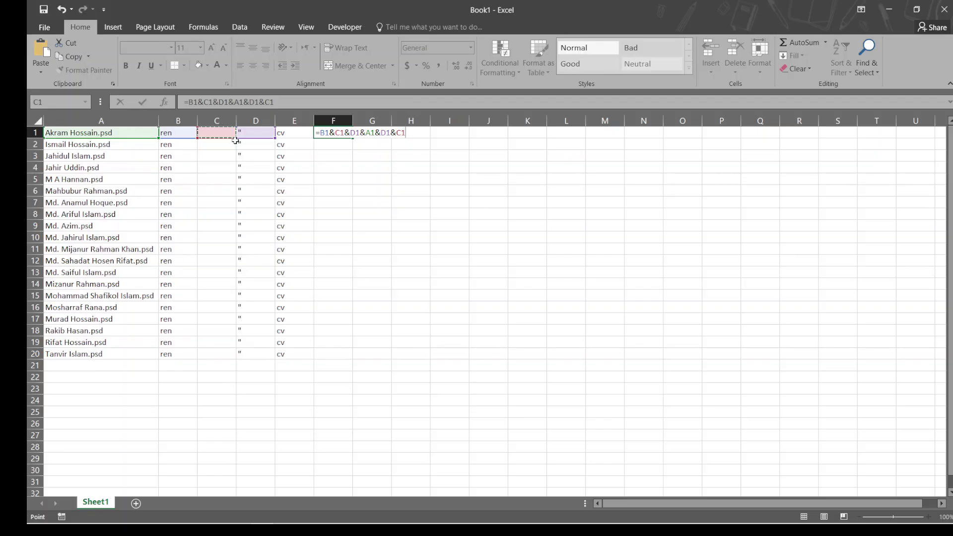
text(&)
click(272, 134)
text(&)
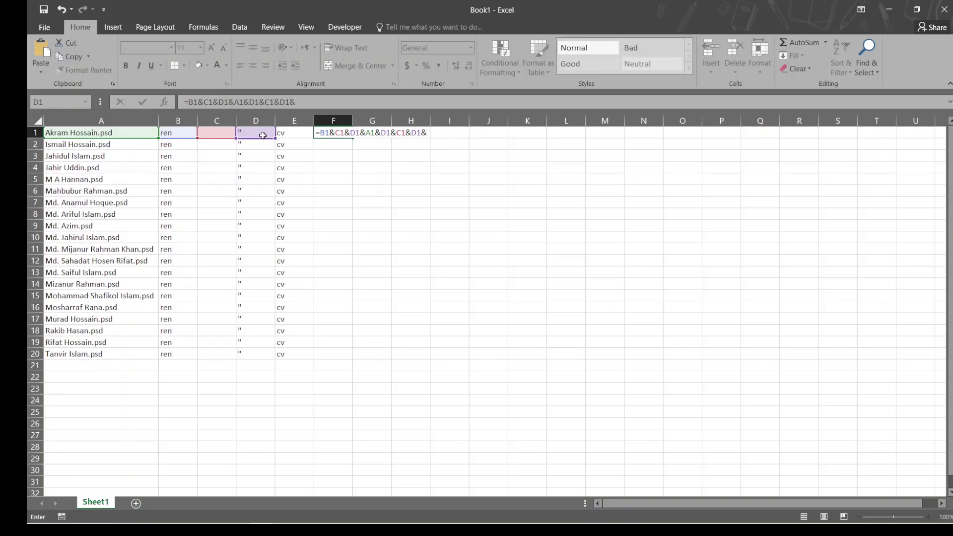
click(298, 134)
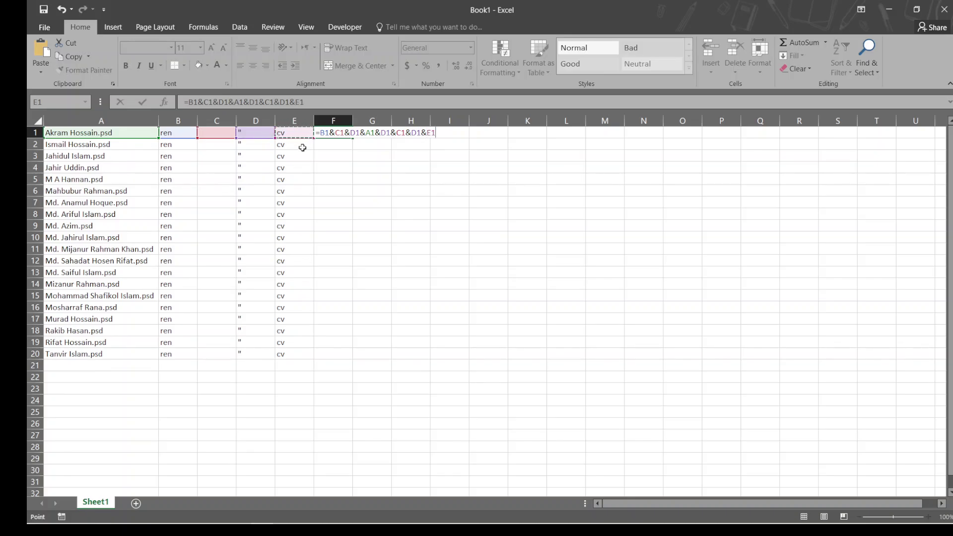
text(&)
click(223, 134)
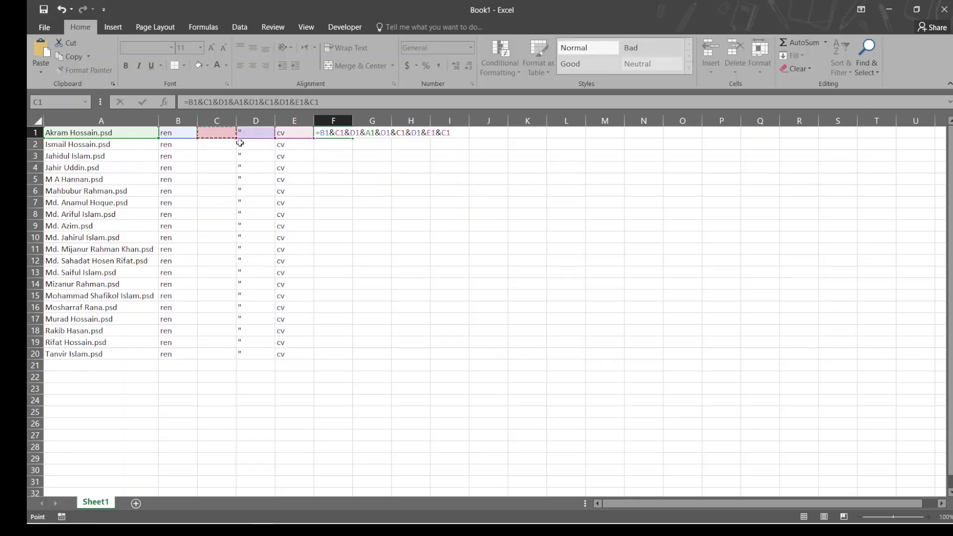
text(&)
click(140, 134)
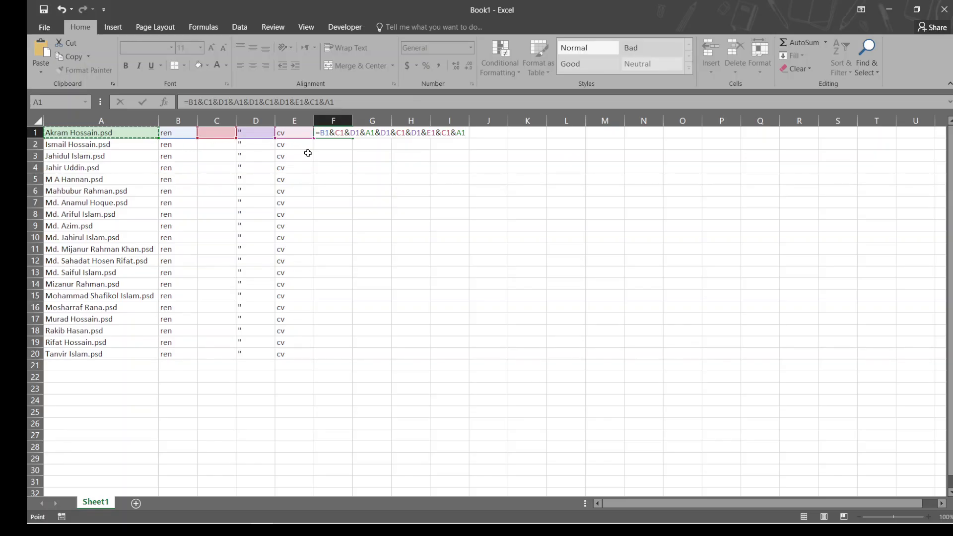
text(&)
click(255, 133)
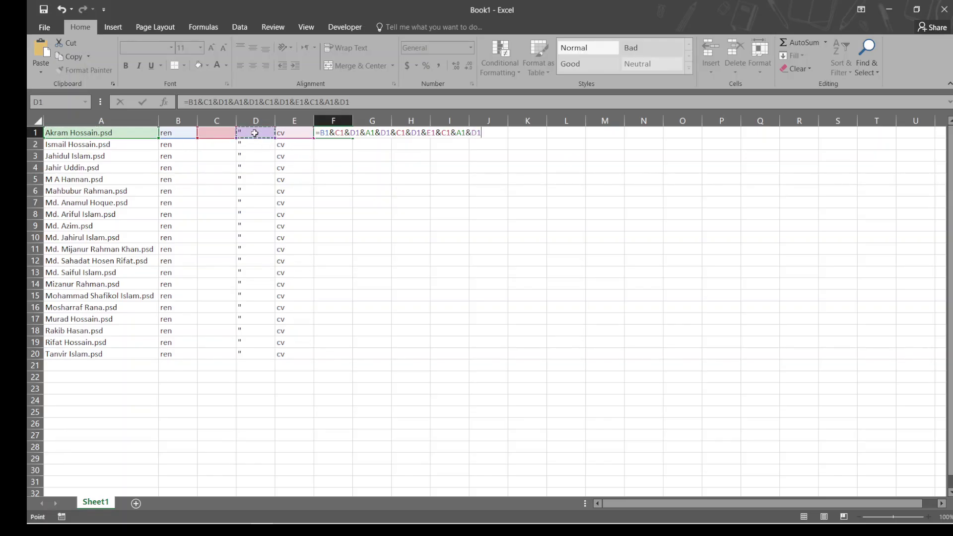
key(Return)
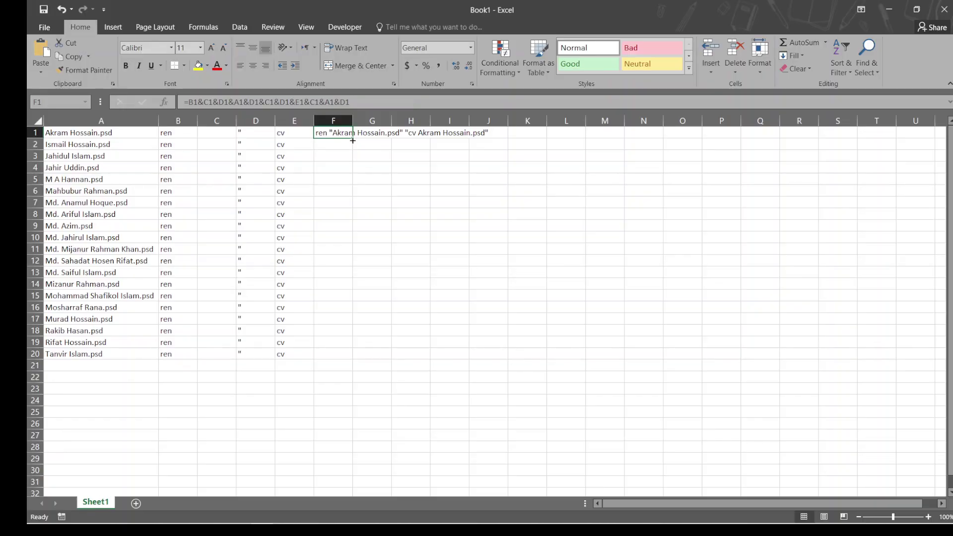
drag(352, 141, 365, 359)
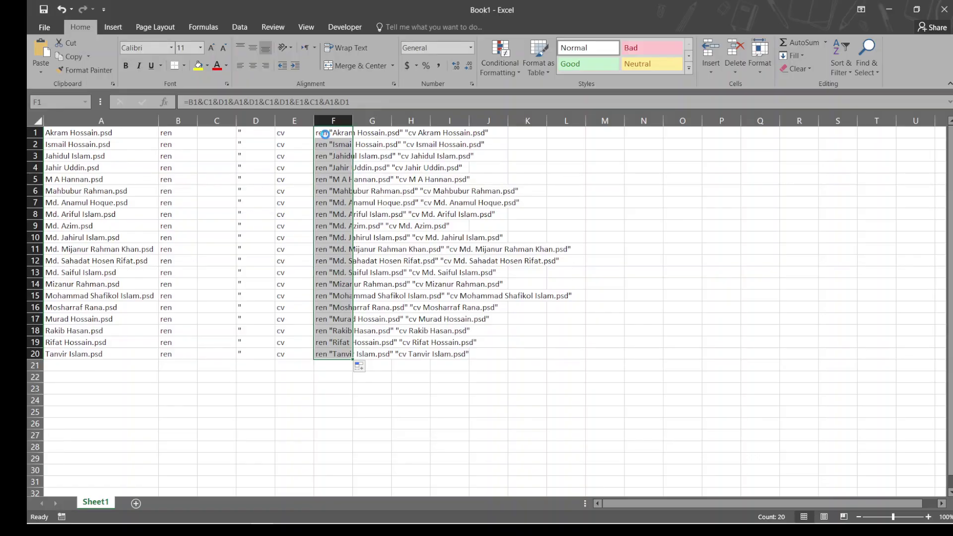
- Copy the rename commands in F1:F20 into the Command Prompt to run them, and switch to the CV folder in File Explorer
key(ctrl+c)
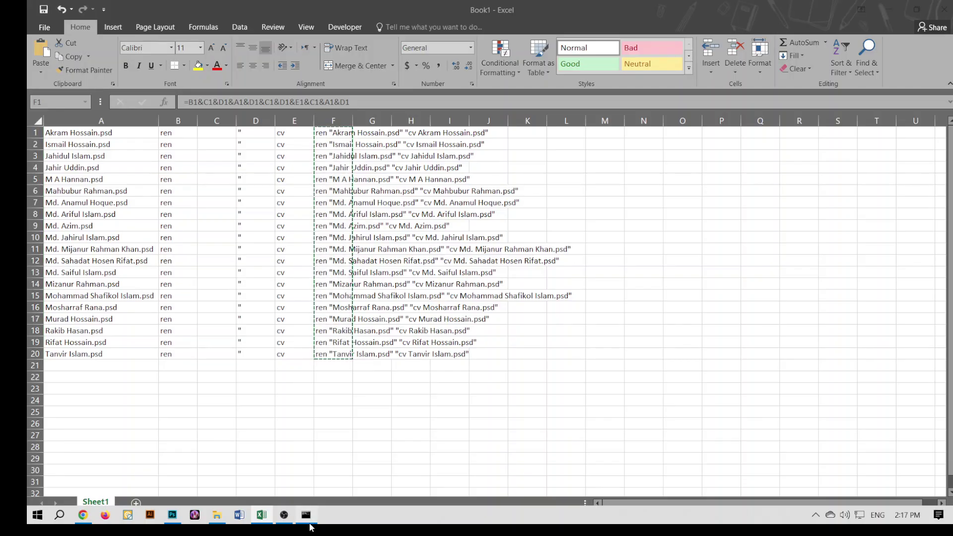
click(309, 524)
right_click(436, 433)
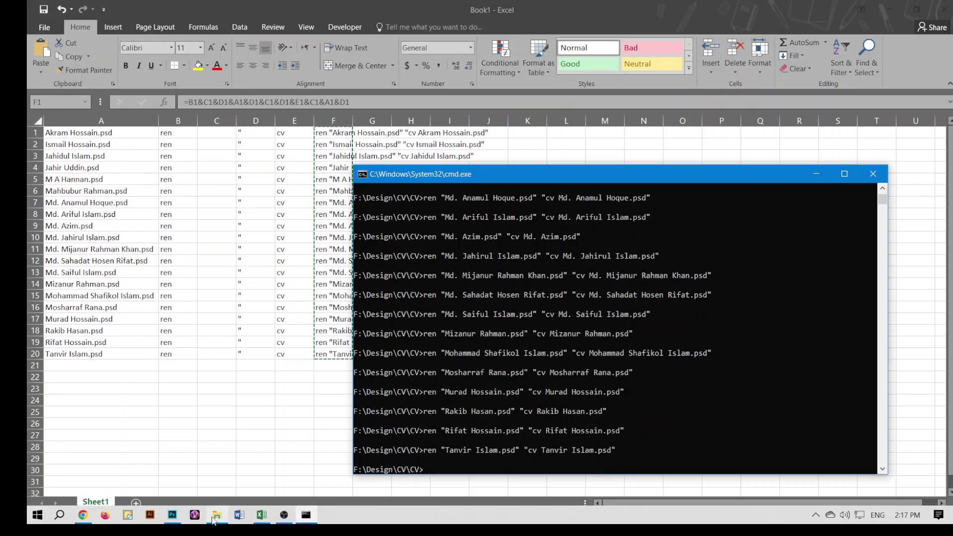
click(215, 516)
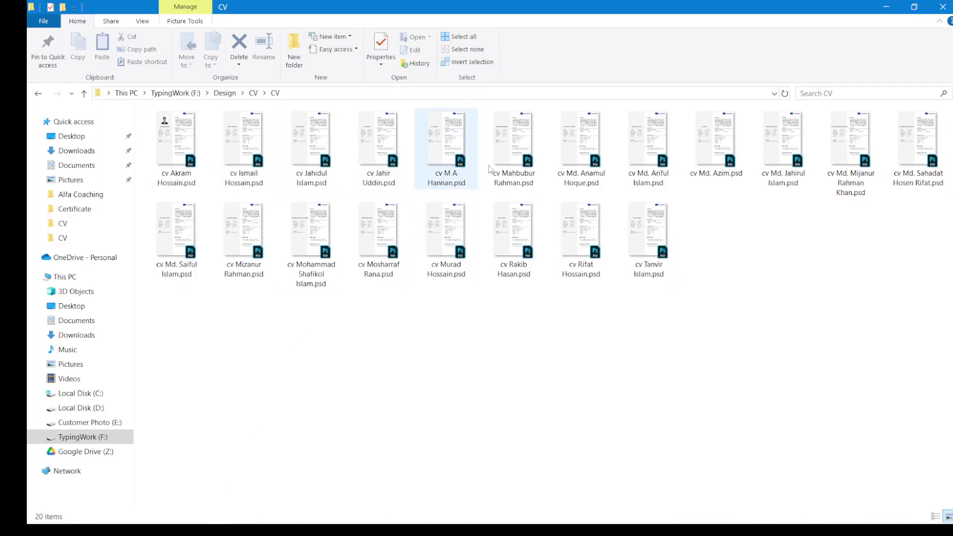